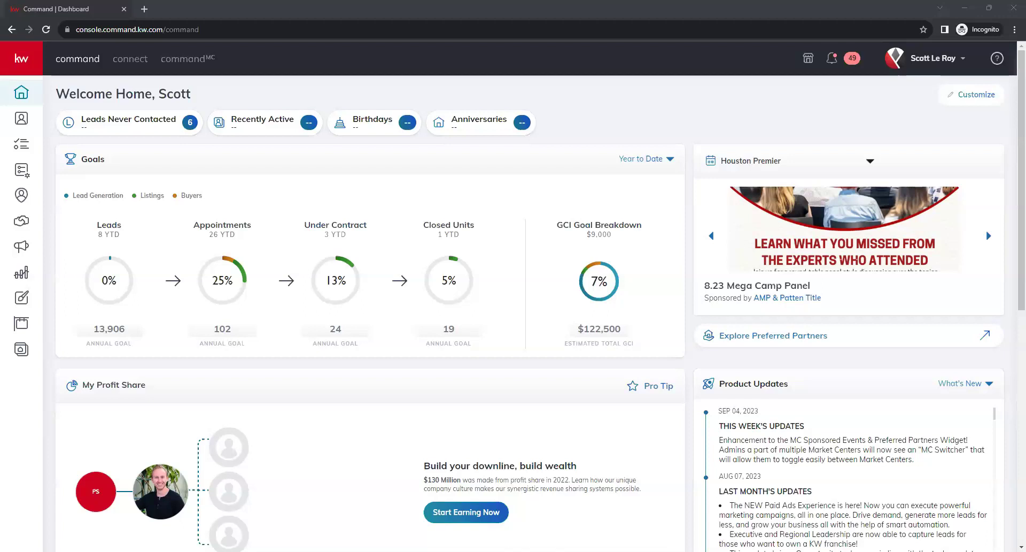
Expand the KW Command sidebar to show section labels such as Home, Contacts, Listings and Consumer
{"action": "left_click", "coordinate": [24, 68]}
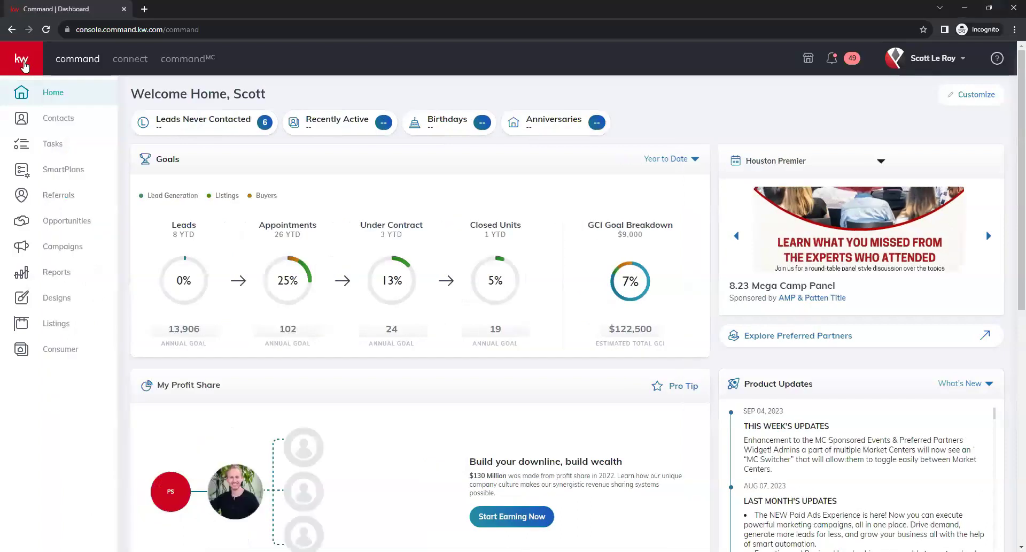
Go to Consumer and open 'Page: Homepage' for editing in Brightspot CMS
{"action": "left_click", "coordinate": [23, 350]}
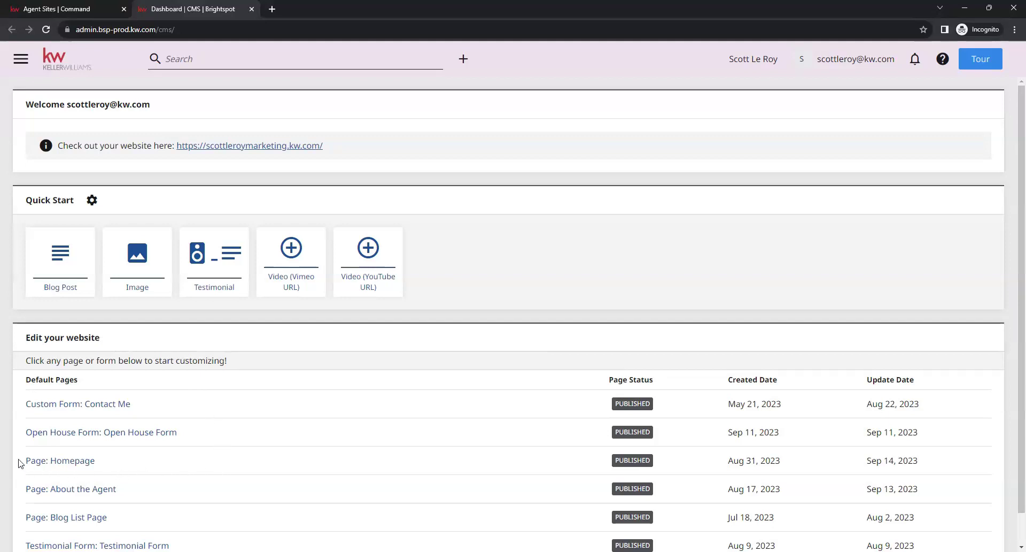
{"action": "left_click", "coordinate": [92, 463]}
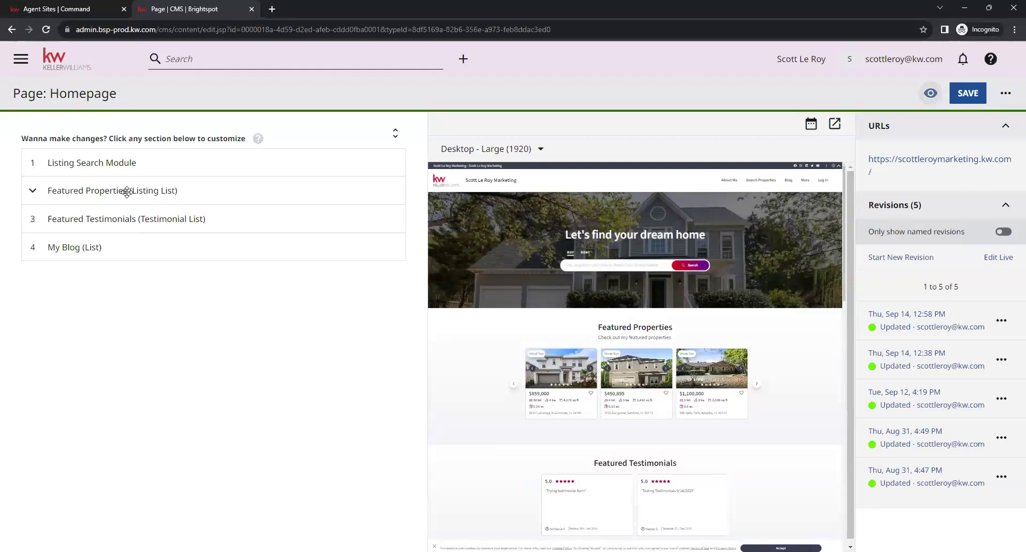
Expand the Featured Properties (Listing List) section, keeping Add Listings set to Dynamic
{"action": "left_click", "coordinate": [203, 190]}
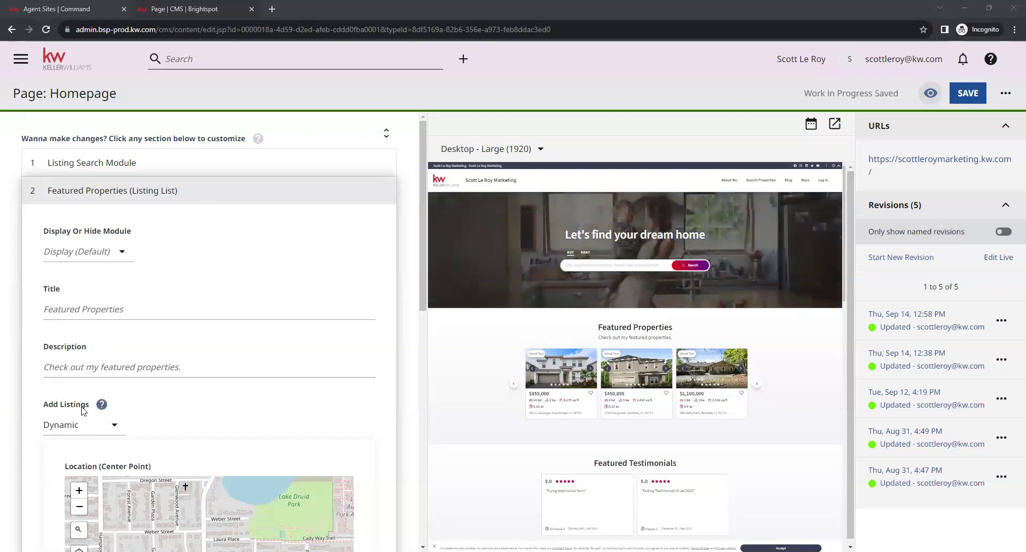
{"action": "left_click", "coordinate": [114, 427]}
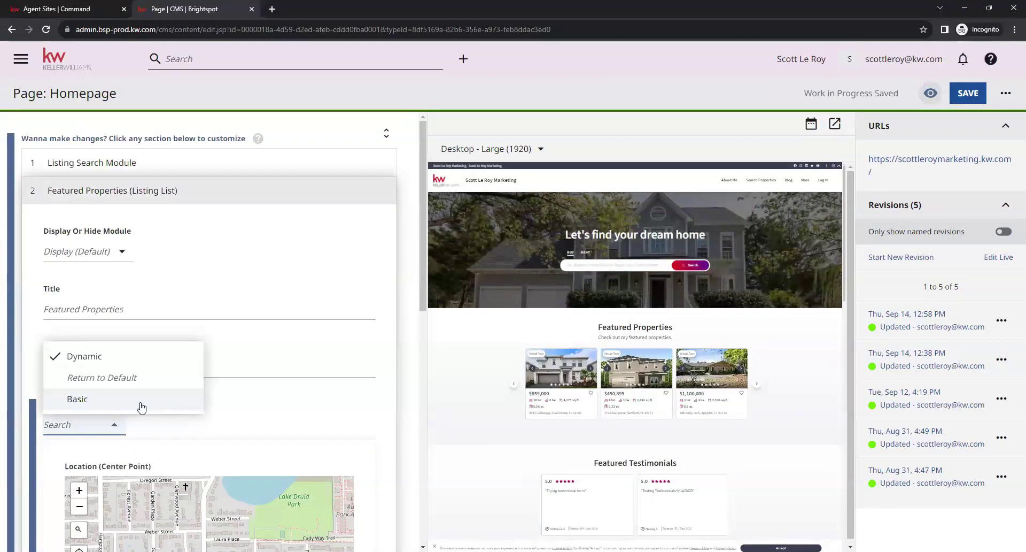
{"action": "left_click", "coordinate": [289, 410]}
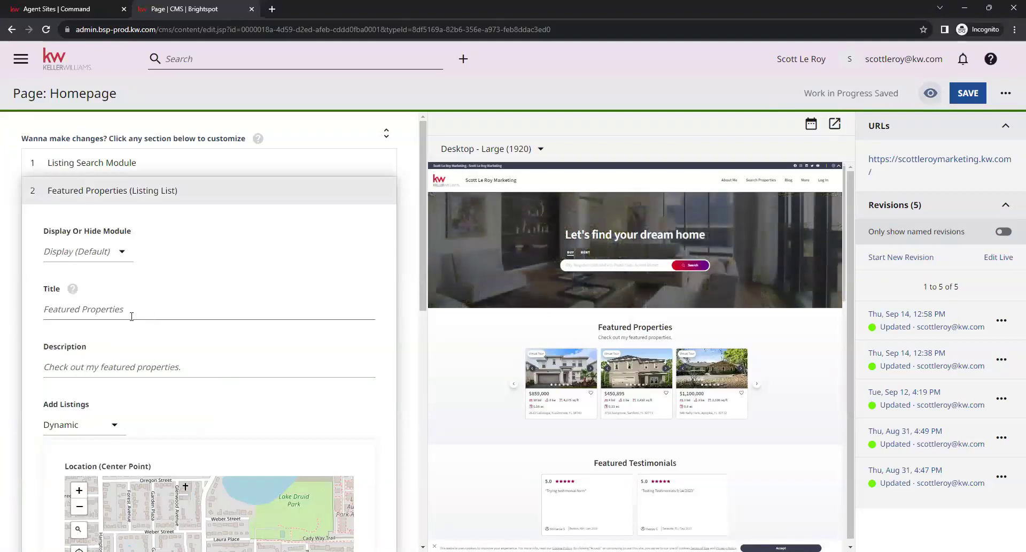
Review the Featured Properties Title and Description fields
{"action": "left_click", "coordinate": [46, 316]}
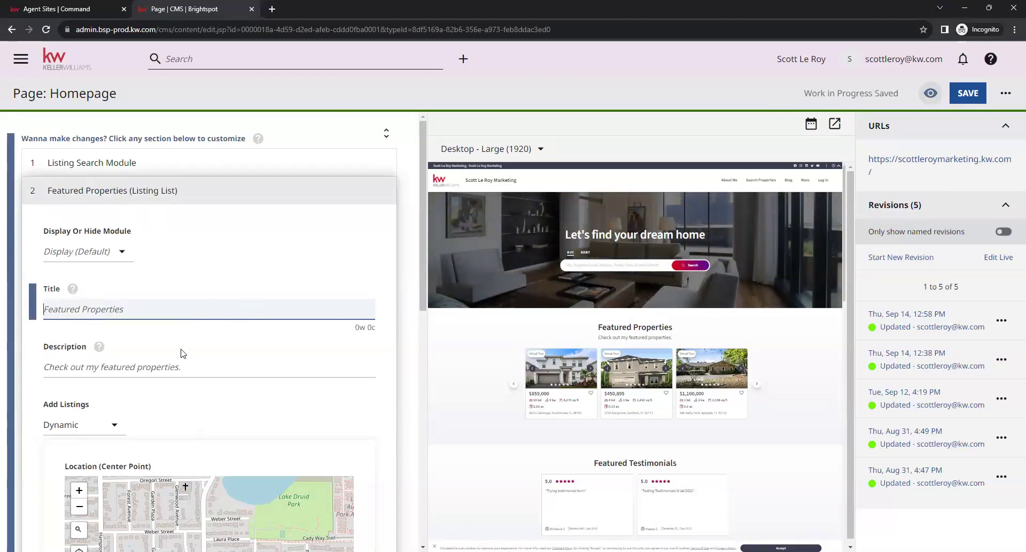
{"action": "left_click", "coordinate": [139, 383]}
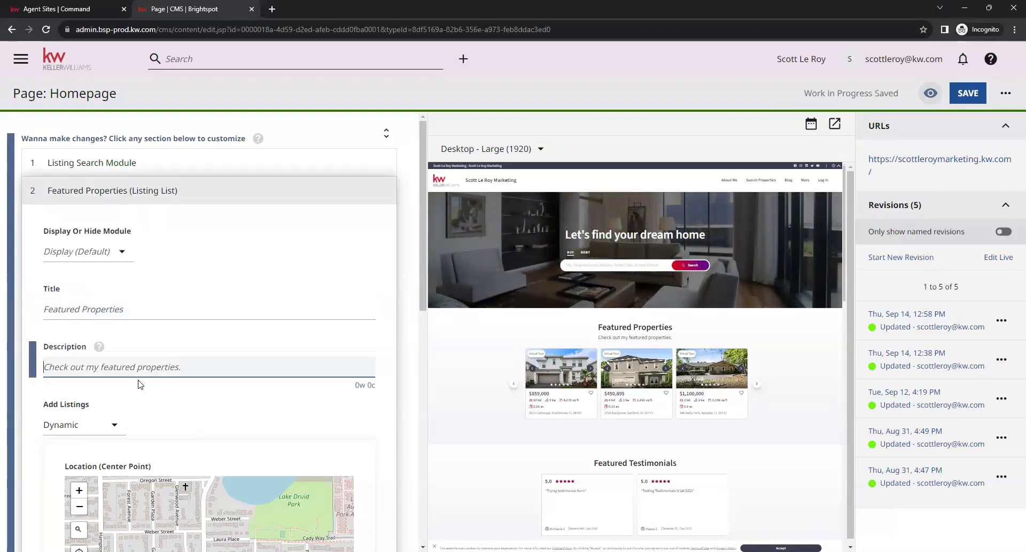
{"action": "left_click", "coordinate": [233, 399]}
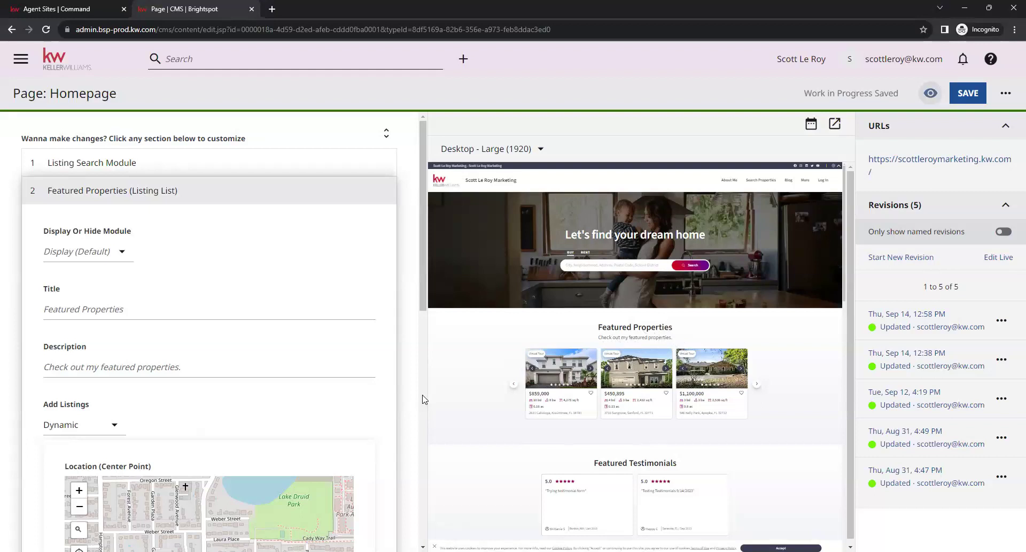
{"action": "left_click", "coordinate": [179, 310]}
{"action": "key", "text": "Tab"}
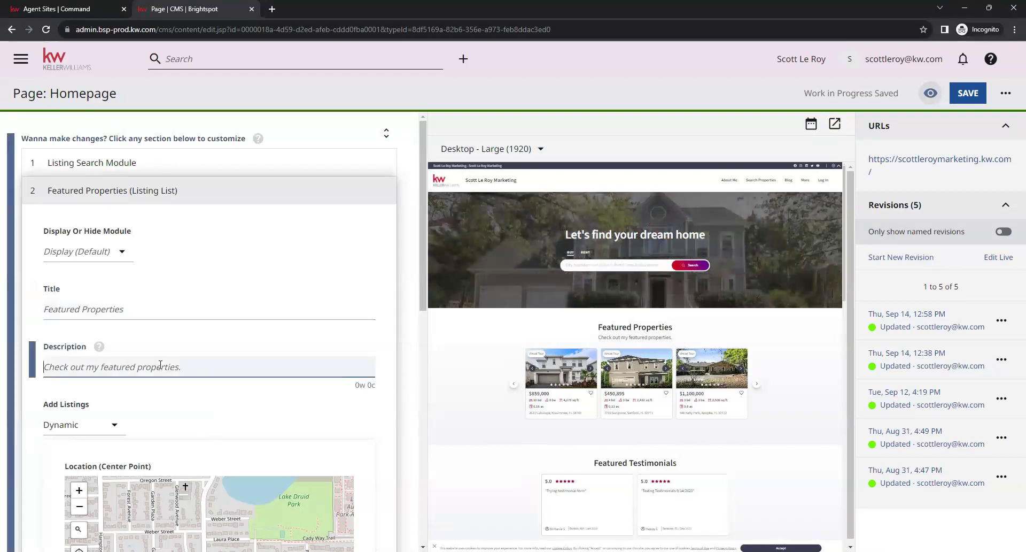
{"action": "left_click", "coordinate": [178, 310]}
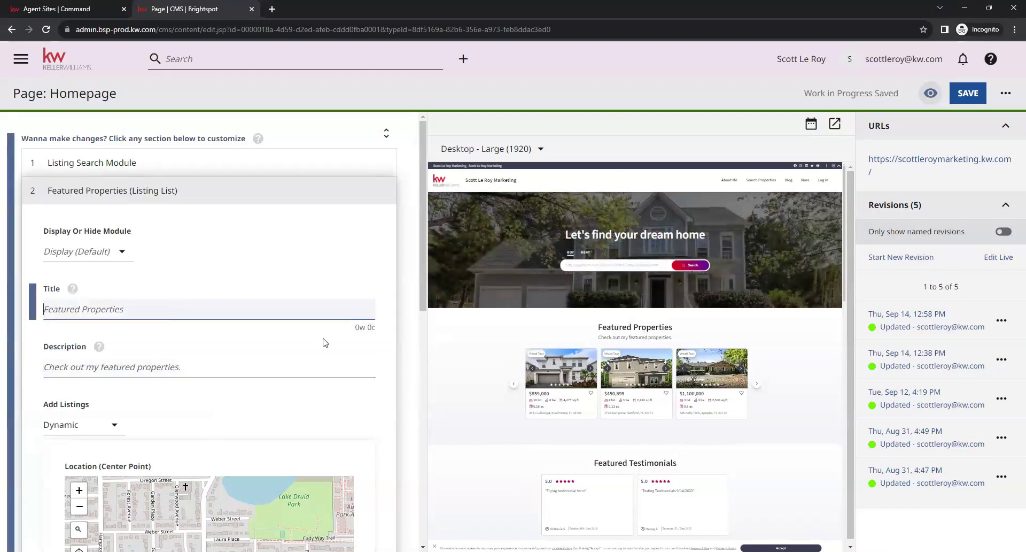
{"action": "scroll", "coordinate": [365, 332], "scroll_direction": "down", "scroll_amount": 3}
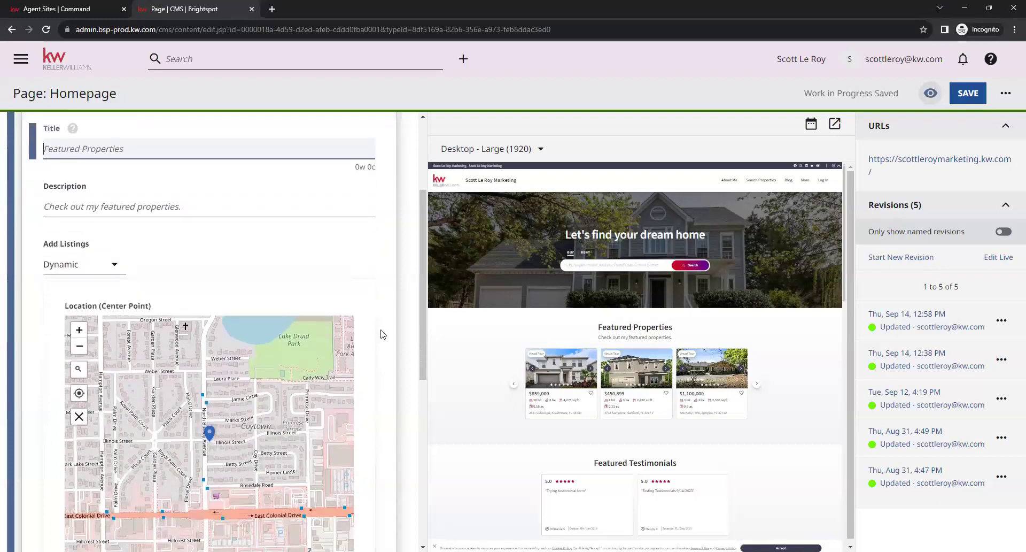
Confirm the Add Listings source stays Dynamic
{"action": "scroll", "coordinate": [386, 340], "scroll_direction": "down", "scroll_amount": 1}
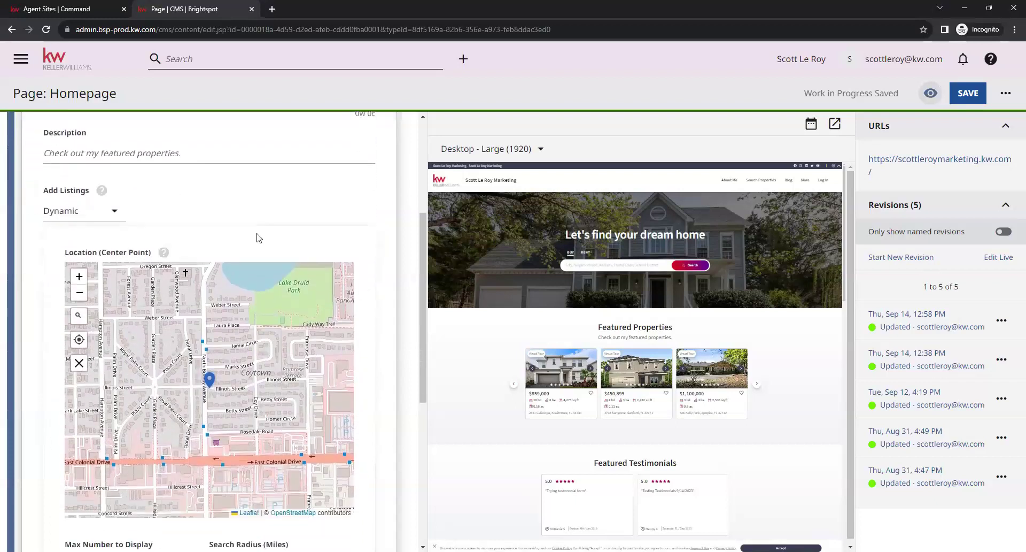
{"action": "left_click", "coordinate": [114, 214]}
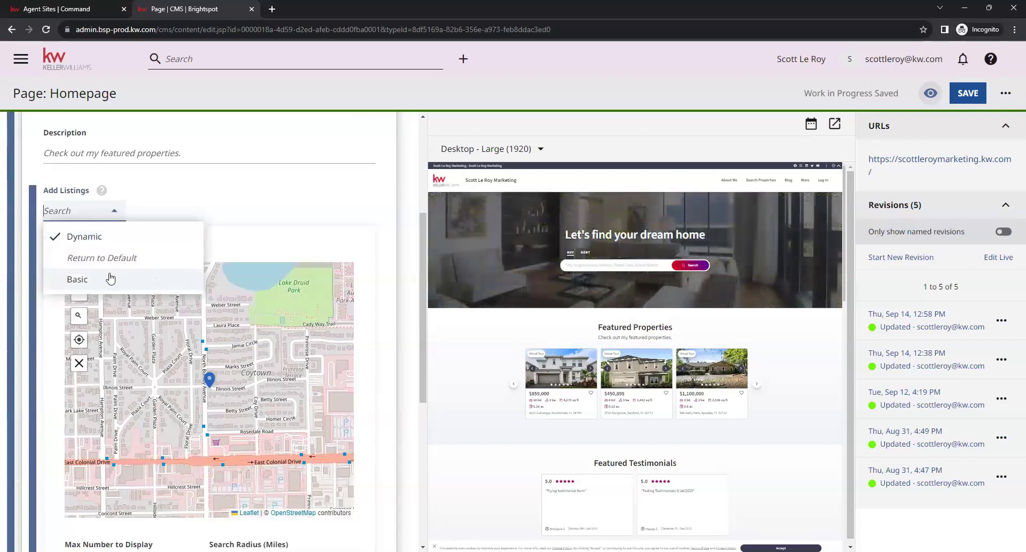
{"action": "left_click", "coordinate": [298, 199]}
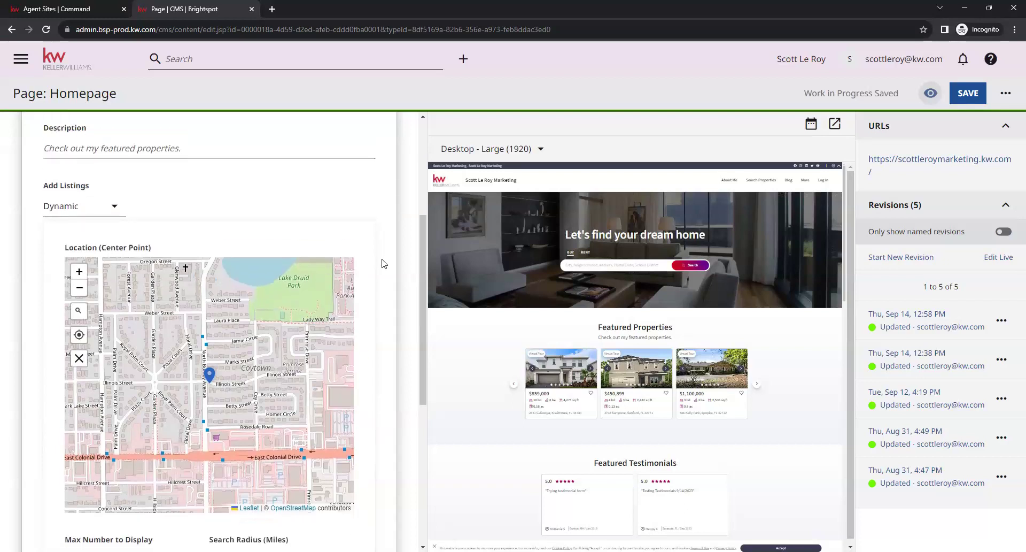
Search 'orlando, fl' and set the map center to Orlando, Orange County, Florida
{"action": "scroll", "coordinate": [381, 308], "scroll_direction": "down", "scroll_amount": 1}
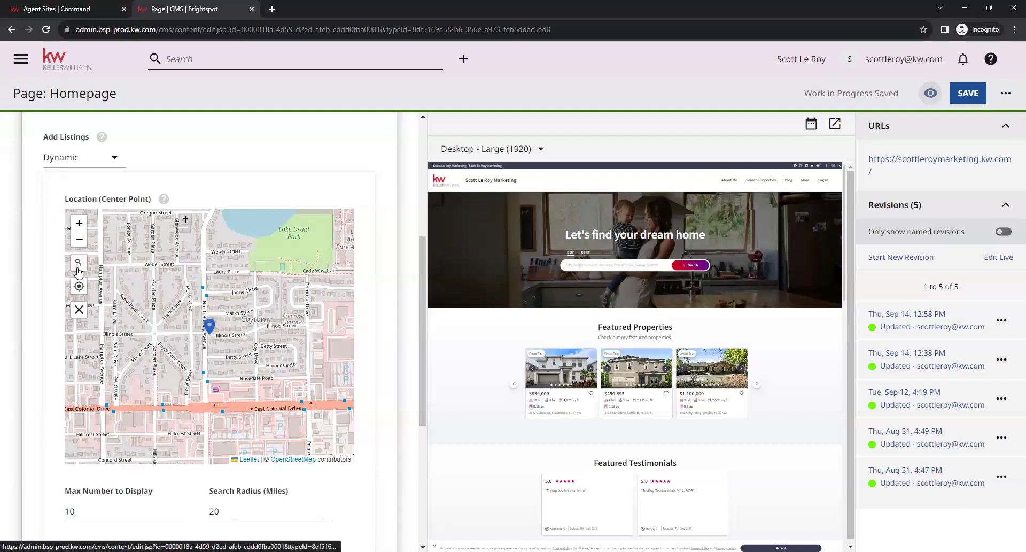
{"action": "left_click", "coordinate": [77, 269]}
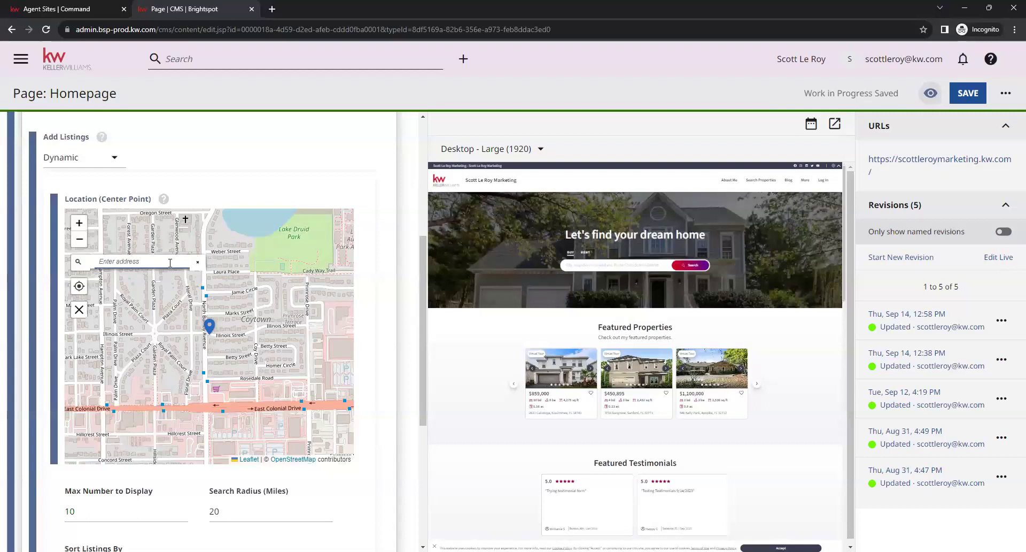
{"action": "type", "text": "orlando, fl"}
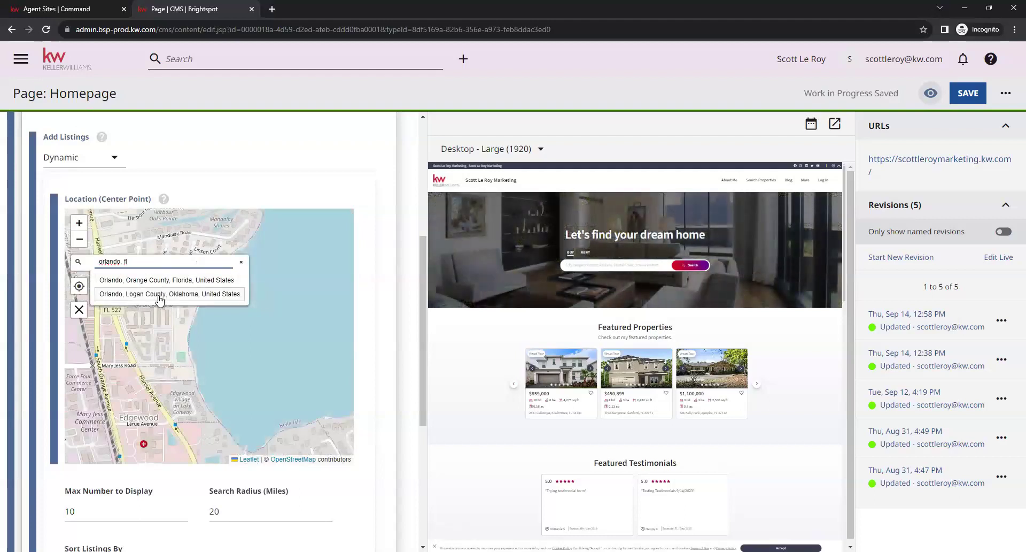
{"action": "left_click", "coordinate": [126, 284]}
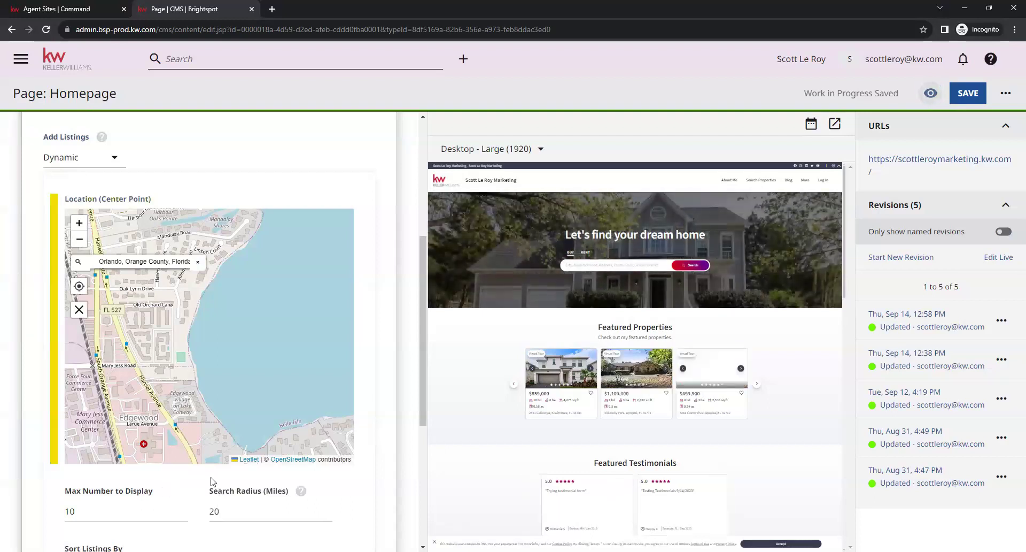
{"action": "scroll", "coordinate": [209, 486], "scroll_direction": "down", "scroll_amount": 3}
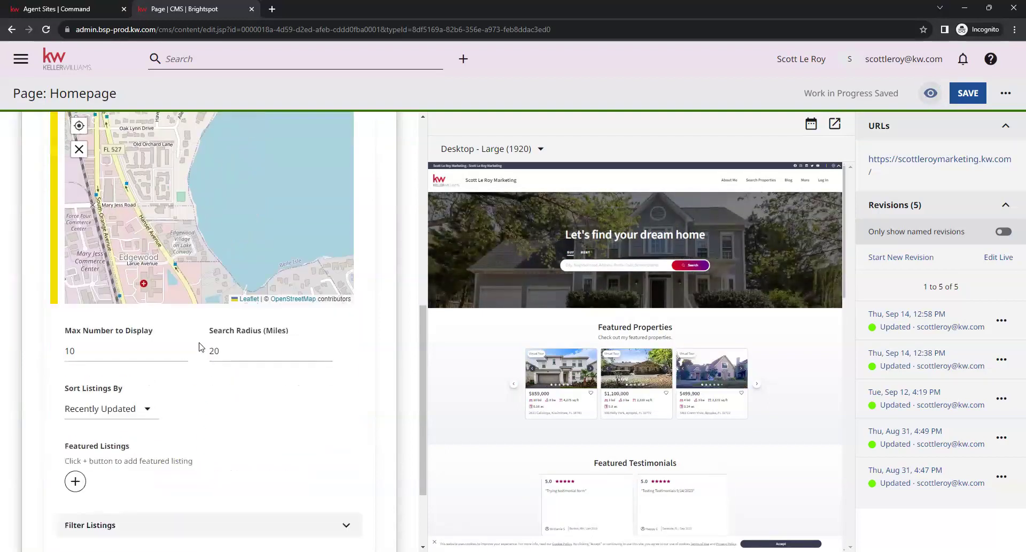
{"action": "scroll", "coordinate": [187, 342], "scroll_direction": "down", "scroll_amount": 1}
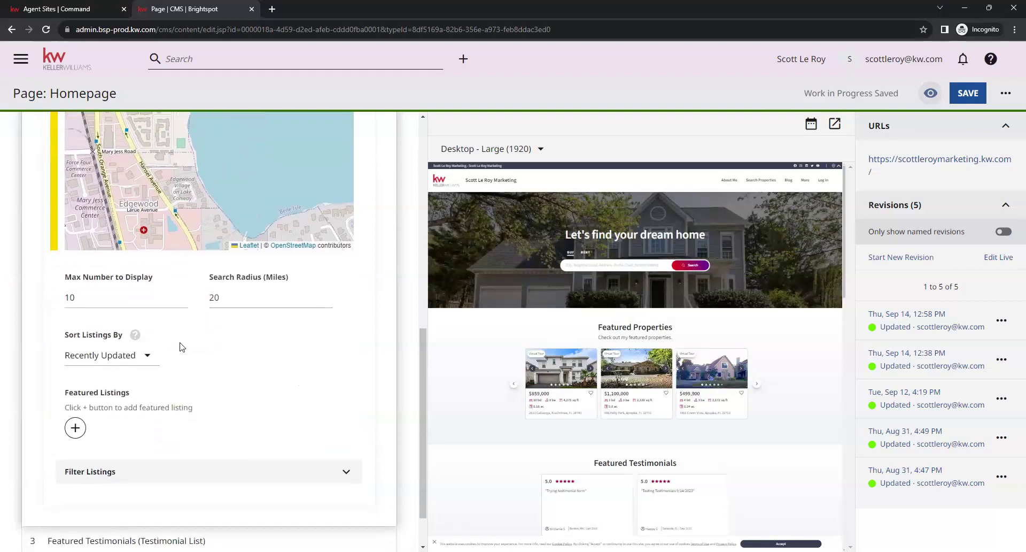
{"action": "left_click", "coordinate": [83, 297]}
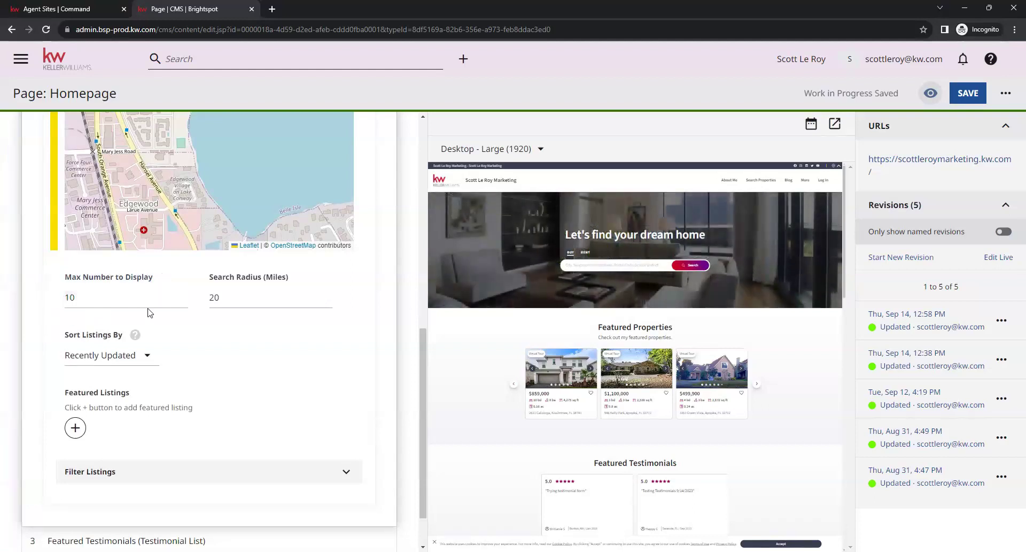
{"action": "left_click", "coordinate": [257, 300]}
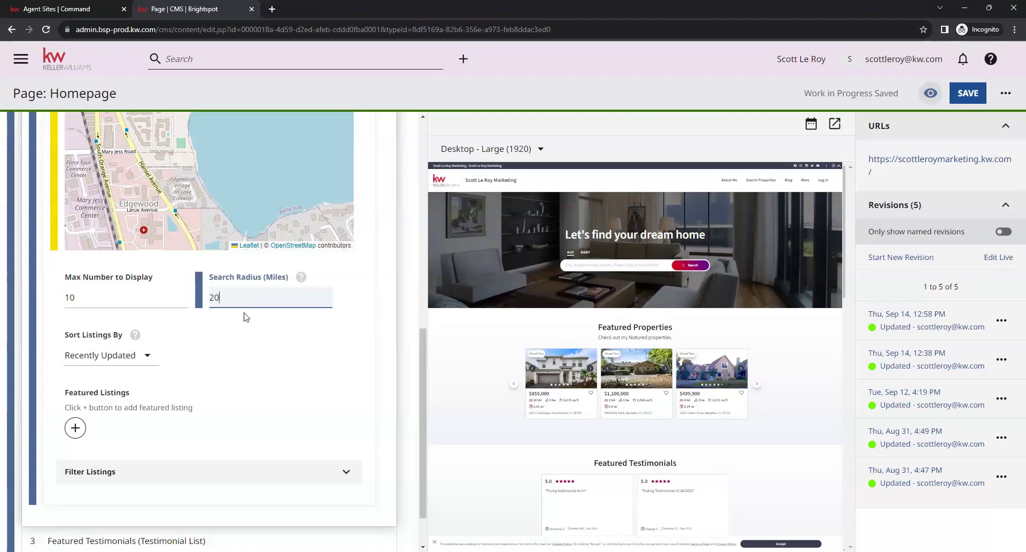
{"action": "left_click", "coordinate": [268, 334]}
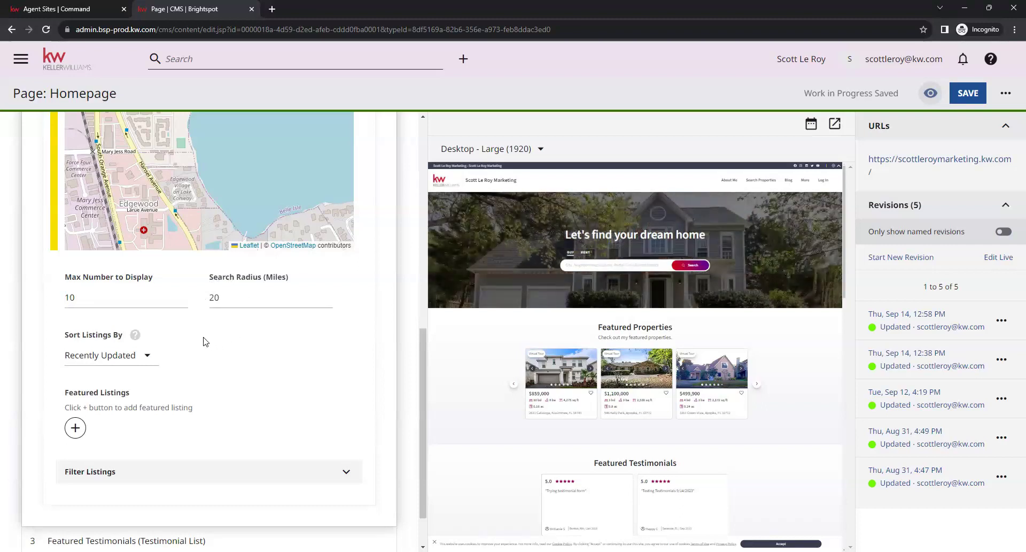
{"action": "left_click", "coordinate": [148, 357]}
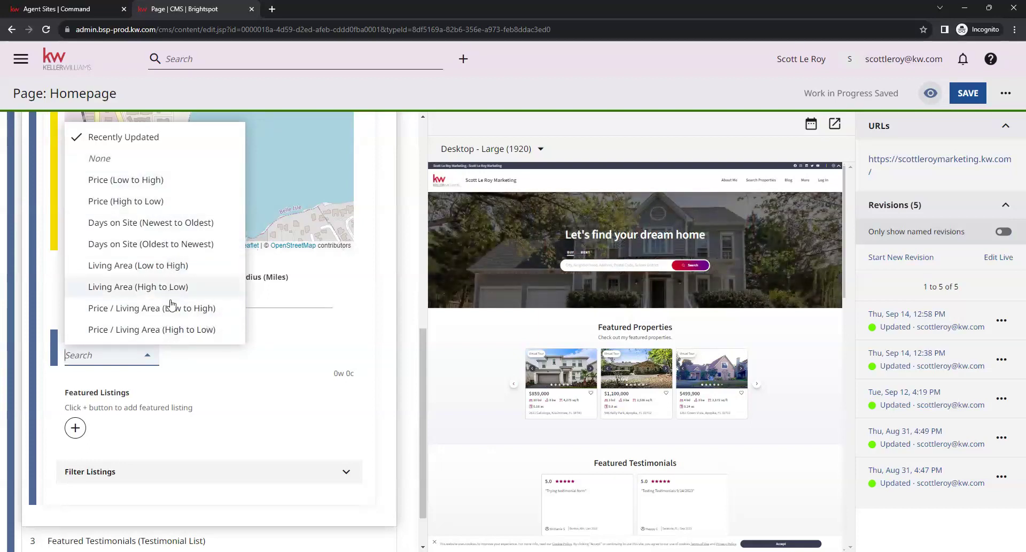
{"action": "left_click", "coordinate": [219, 374]}
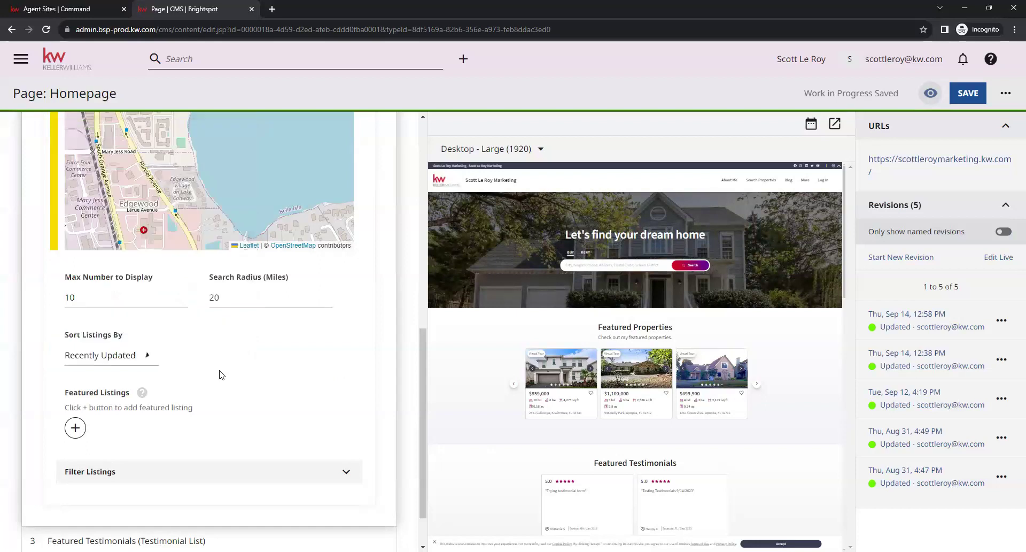
Expand Filter Listings to show Sale, Active, House, 2 baths, 3 bedrooms and 2000 sq ft
{"action": "scroll", "coordinate": [281, 348], "scroll_direction": "down", "scroll_amount": 1}
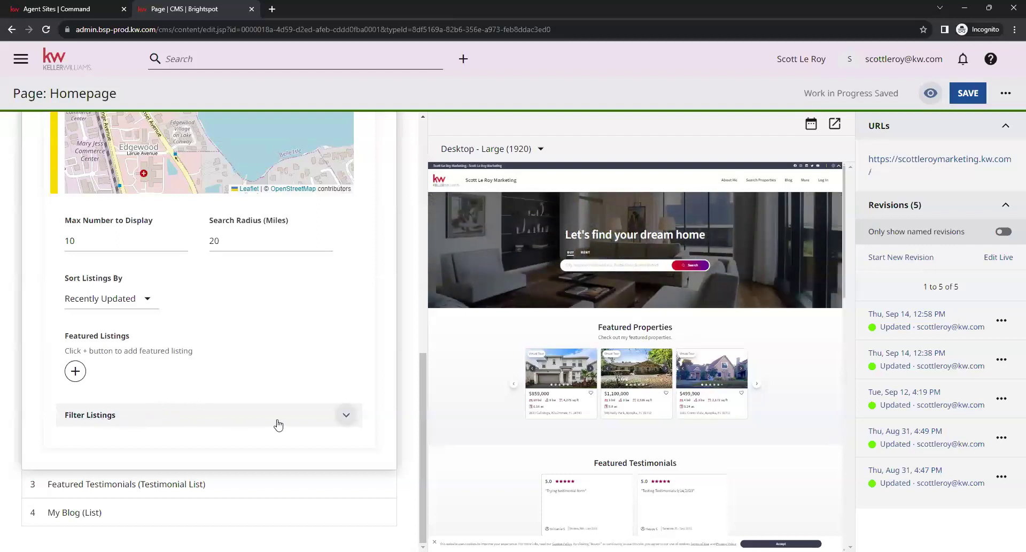
{"action": "left_click", "coordinate": [346, 416]}
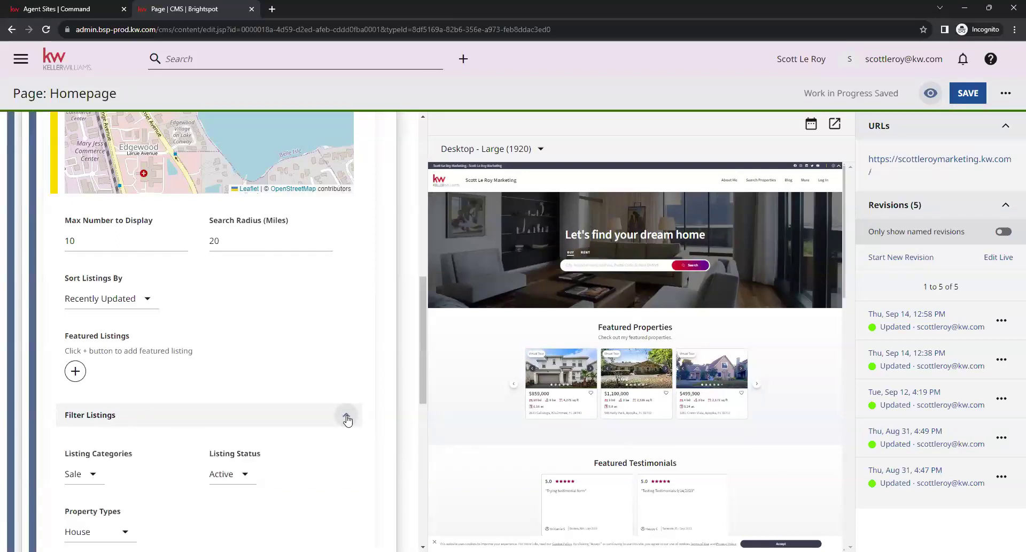
{"action": "scroll", "coordinate": [332, 323], "scroll_direction": "down", "scroll_amount": 4}
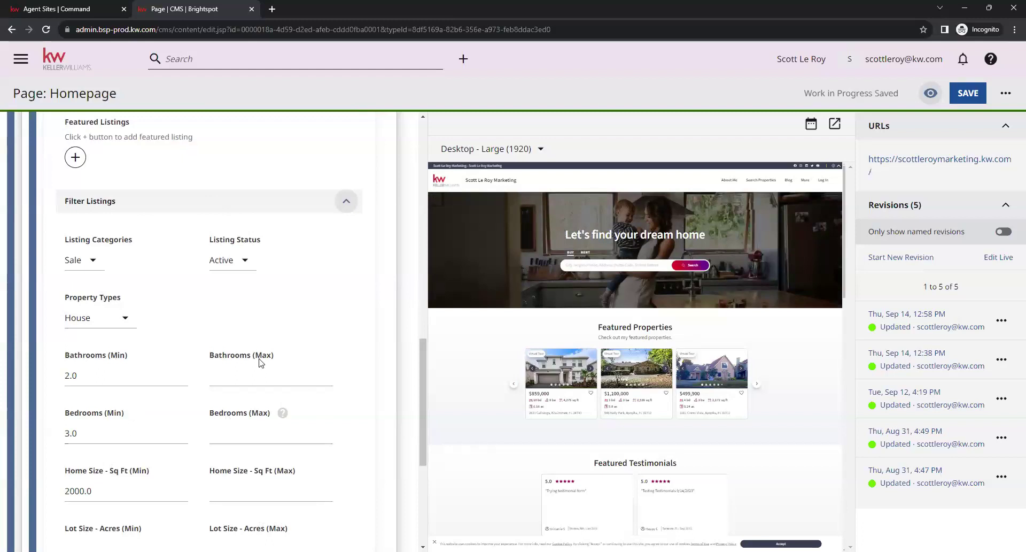
{"action": "left_click", "coordinate": [100, 262]}
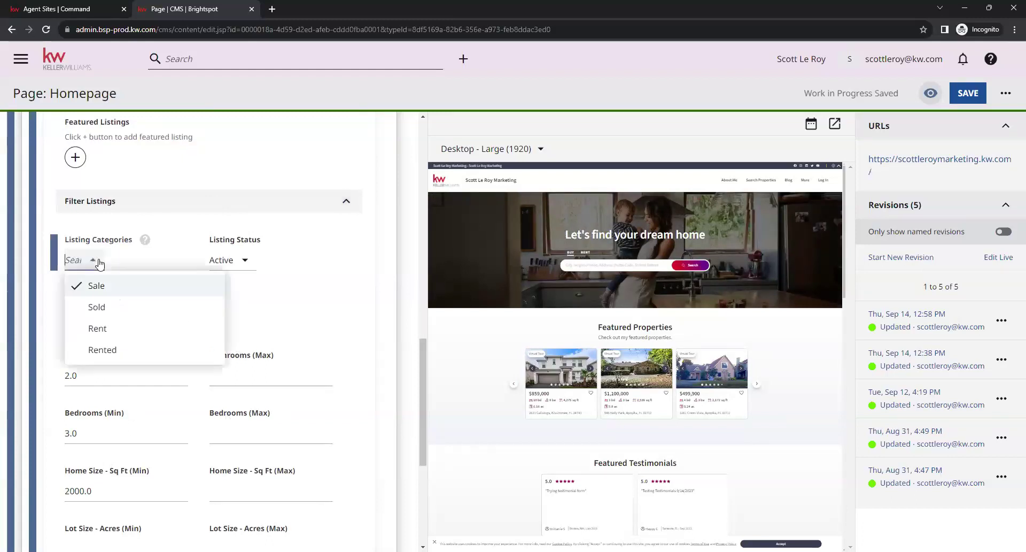
{"action": "left_click", "coordinate": [126, 308]}
{"action": "left_click", "coordinate": [123, 328]}
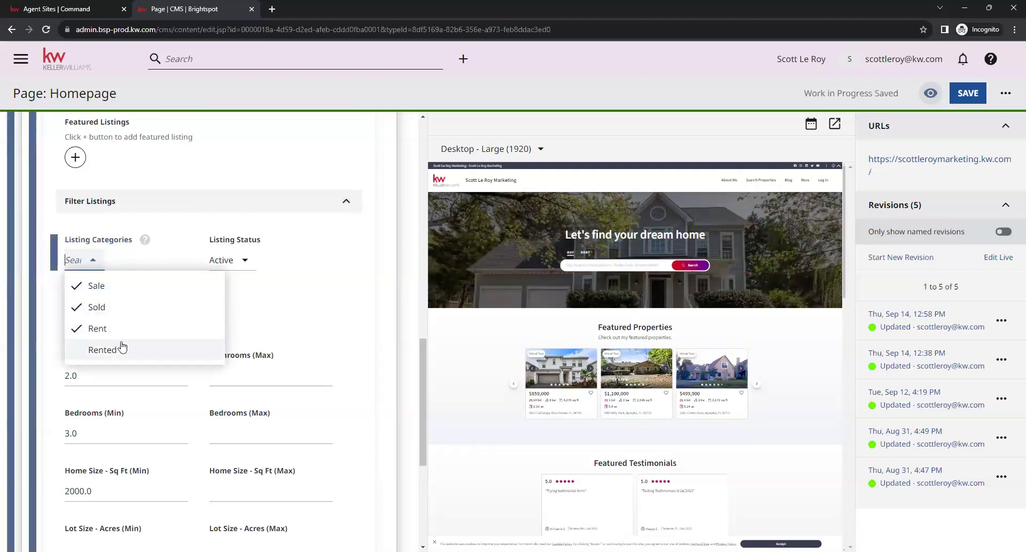
{"action": "left_click", "coordinate": [121, 349]}
{"action": "left_click", "coordinate": [121, 350]}
{"action": "left_click", "coordinate": [110, 329]}
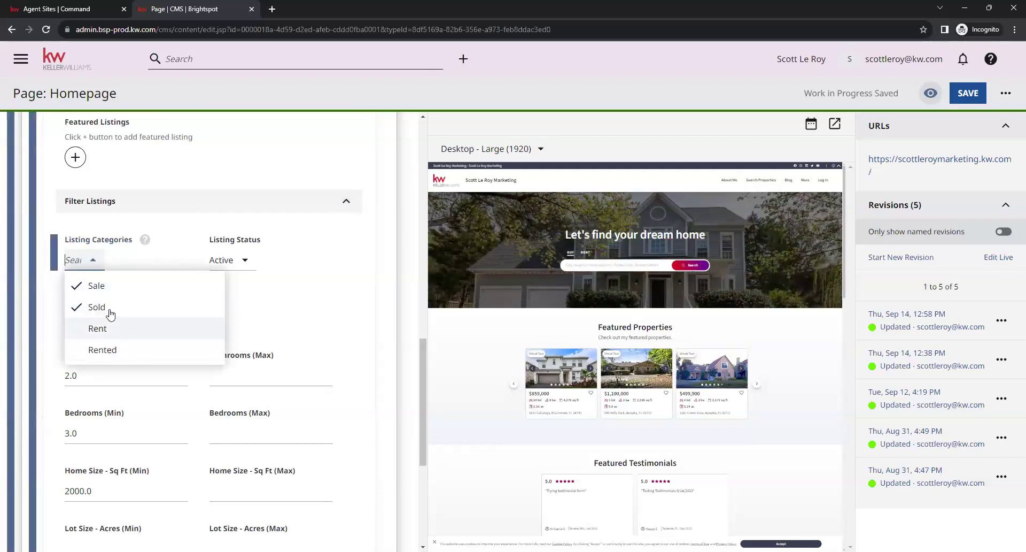
{"action": "left_click", "coordinate": [110, 308]}
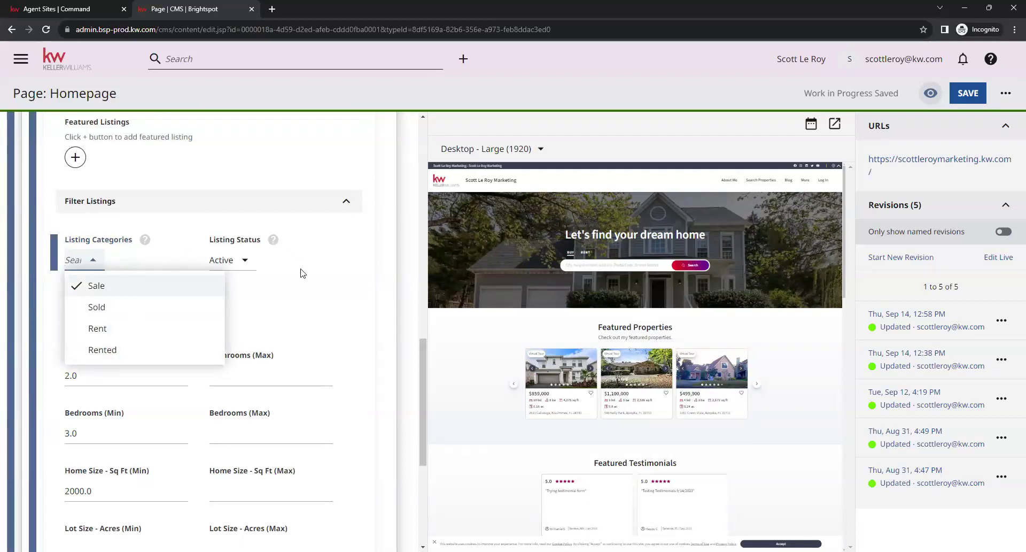
{"action": "left_click", "coordinate": [314, 275]}
{"action": "left_click", "coordinate": [250, 263]}
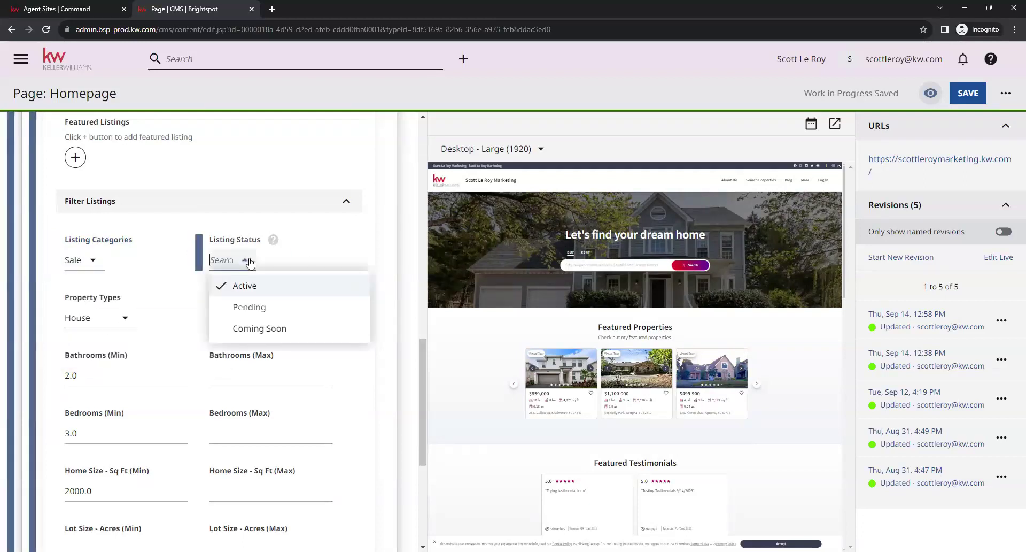
{"action": "left_click", "coordinate": [298, 307]}
{"action": "left_click", "coordinate": [310, 329]}
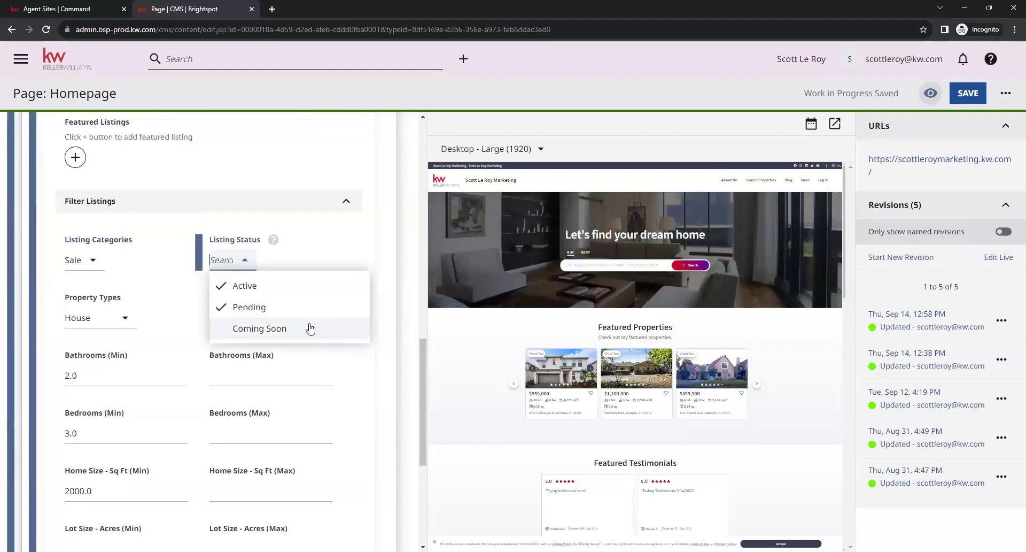
{"action": "left_click", "coordinate": [295, 327]}
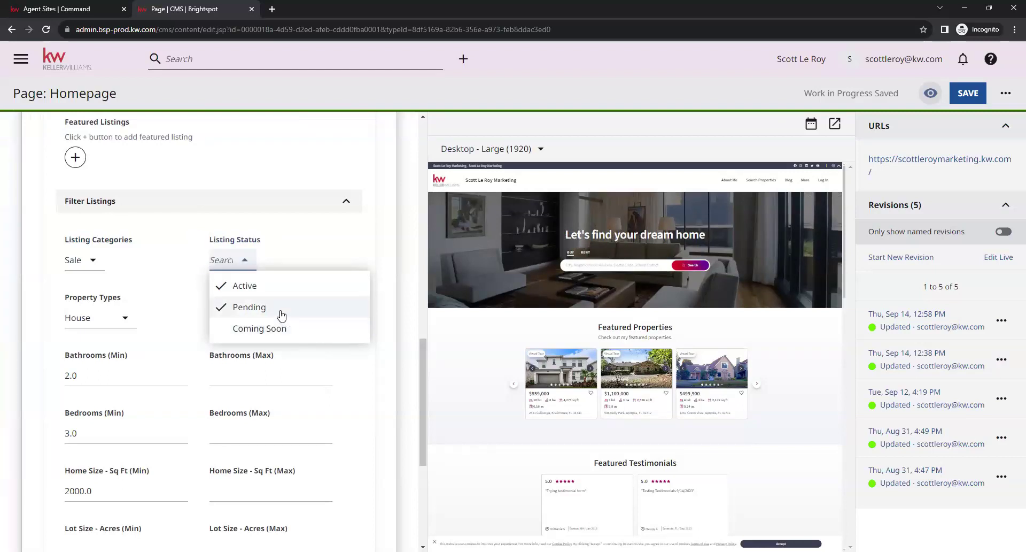
{"action": "left_click", "coordinate": [279, 305]}
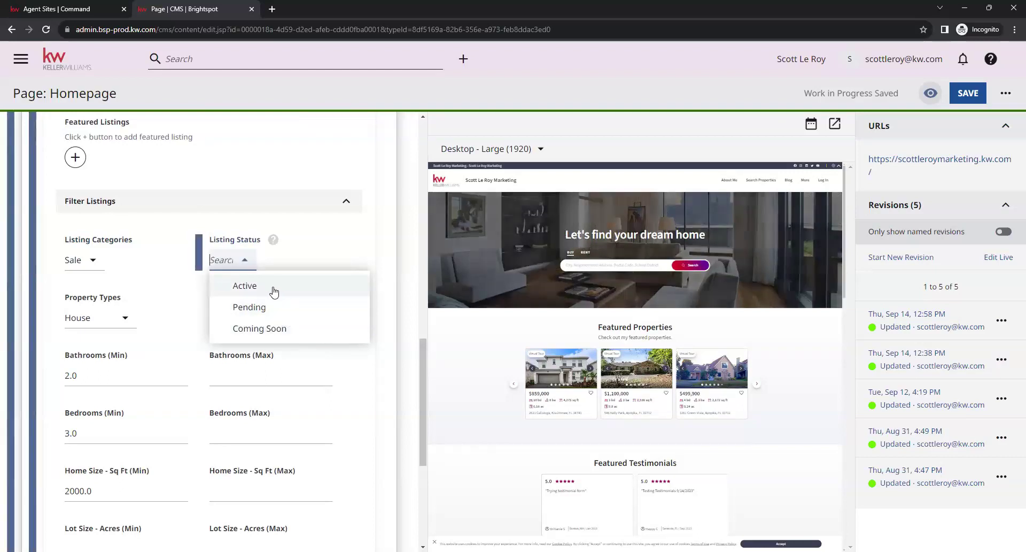
{"action": "left_click", "coordinate": [331, 237]}
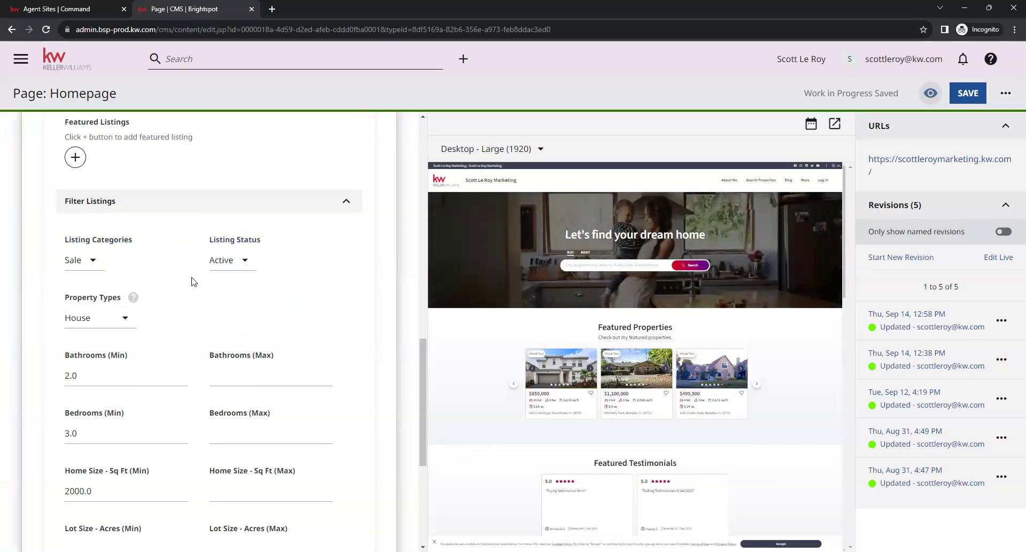
Add Commercial, Apartment and TownHouse to the House property type, undoing the extra picks
{"action": "scroll", "coordinate": [186, 282], "scroll_direction": "down", "scroll_amount": 1}
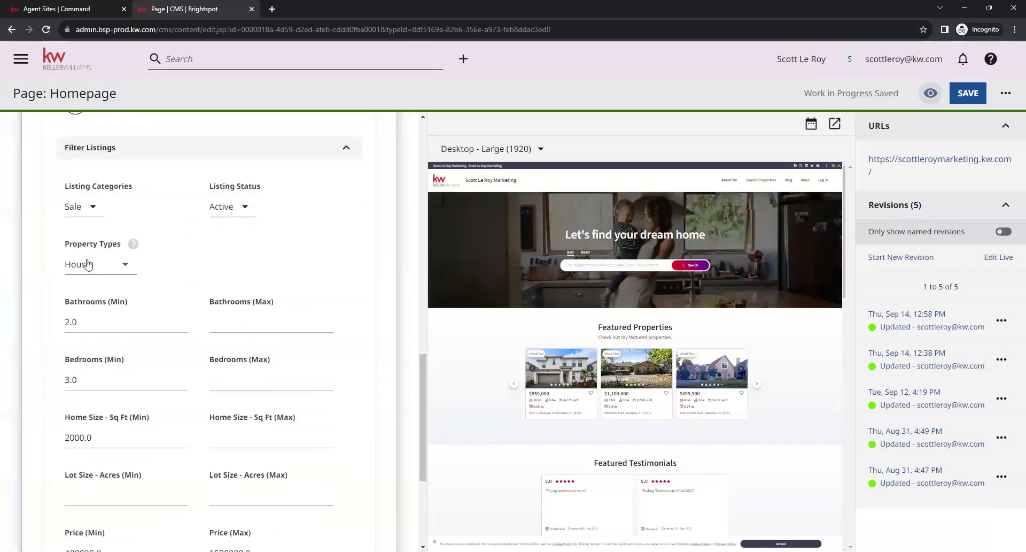
{"action": "left_click", "coordinate": [126, 265]}
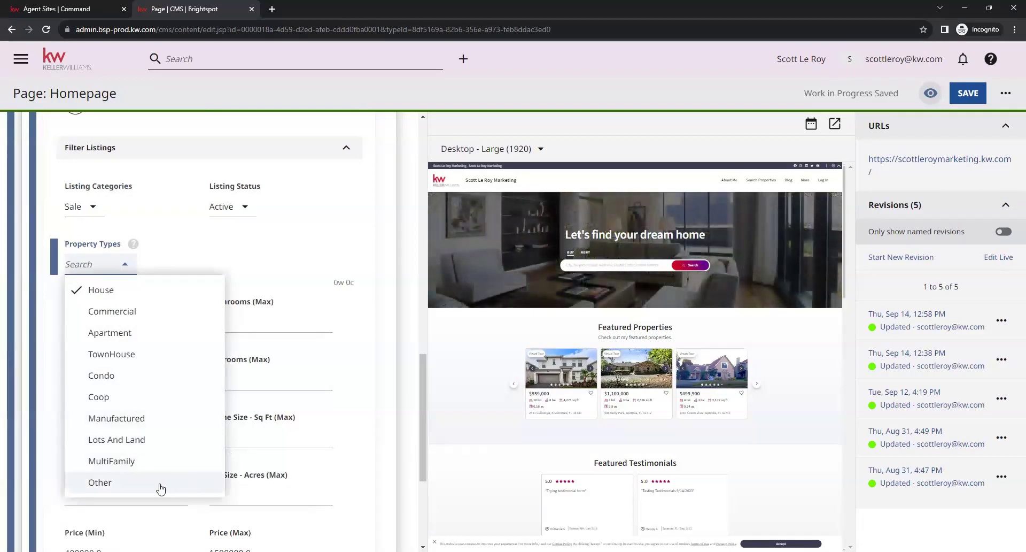
{"action": "left_click", "coordinate": [154, 313]}
{"action": "left_click", "coordinate": [152, 333]}
{"action": "left_click", "coordinate": [159, 355]}
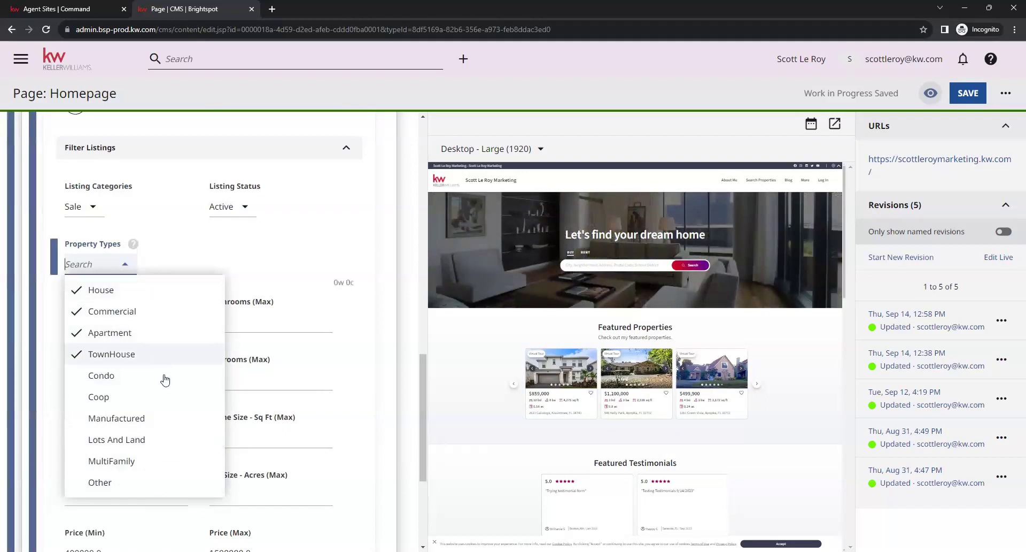
{"action": "left_click", "coordinate": [165, 379]}
{"action": "left_click", "coordinate": [162, 398]}
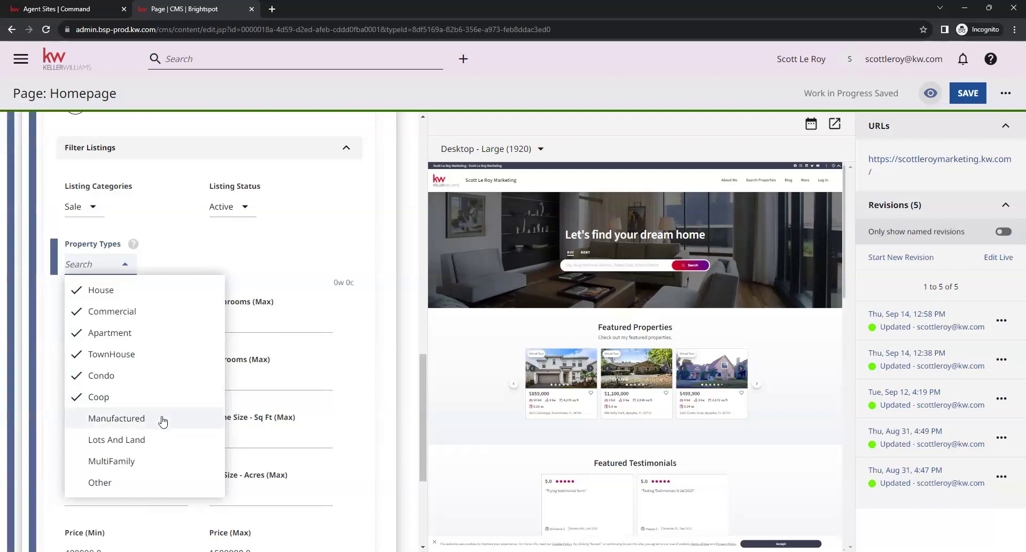
{"action": "left_click", "coordinate": [163, 420]}
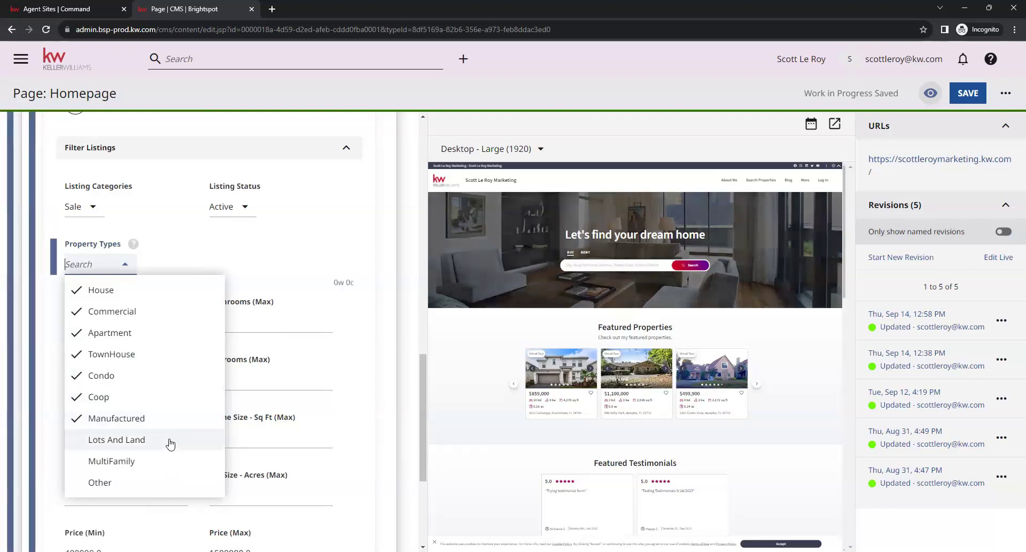
{"action": "left_click", "coordinate": [165, 442]}
{"action": "left_click", "coordinate": [170, 420]}
{"action": "left_click", "coordinate": [174, 399]}
{"action": "left_click", "coordinate": [175, 380]}
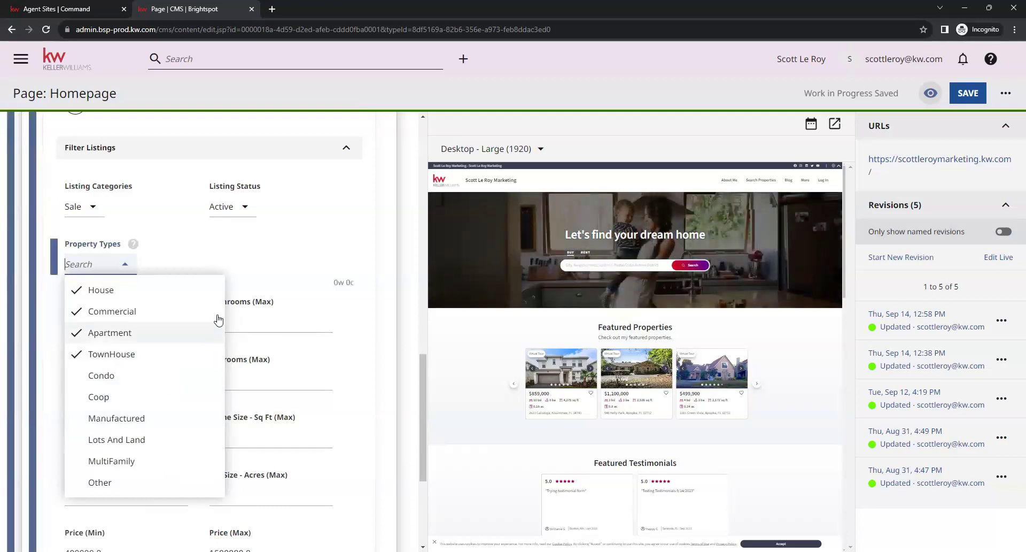
{"action": "left_click", "coordinate": [267, 286]}
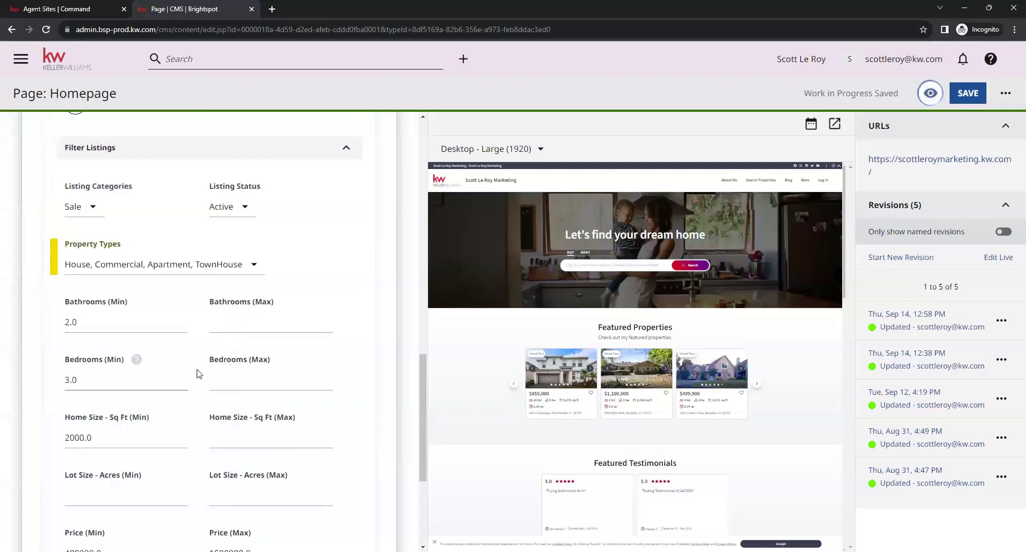
{"action": "scroll", "coordinate": [191, 349], "scroll_direction": "down", "scroll_amount": 1}
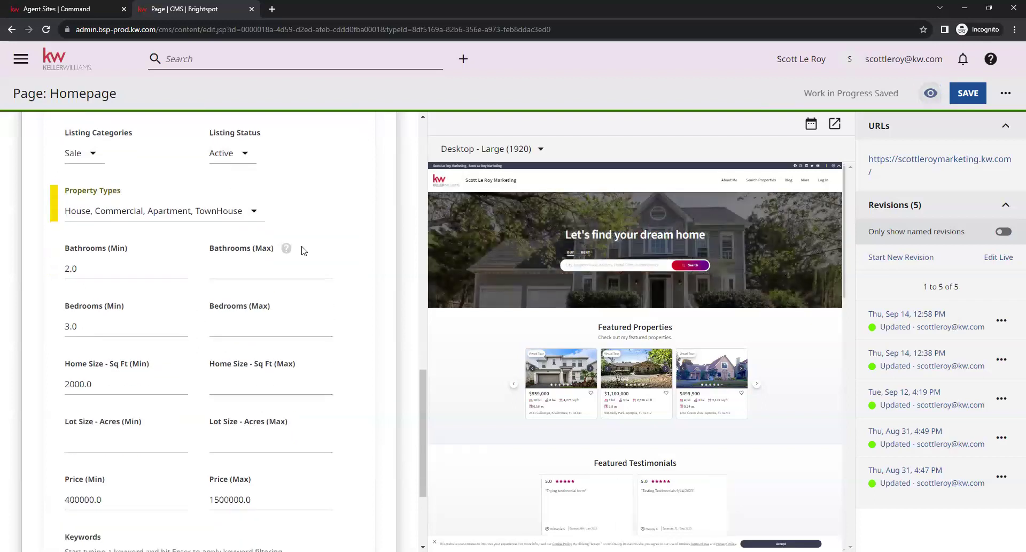
{"action": "left_click", "coordinate": [243, 270]}
{"action": "left_click", "coordinate": [222, 327]}
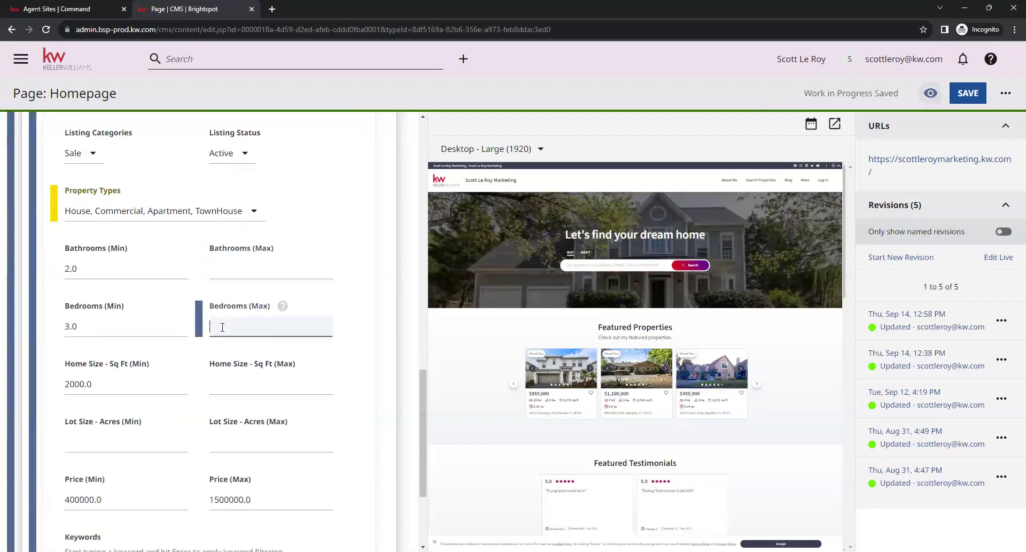
{"action": "left_click", "coordinate": [194, 354]}
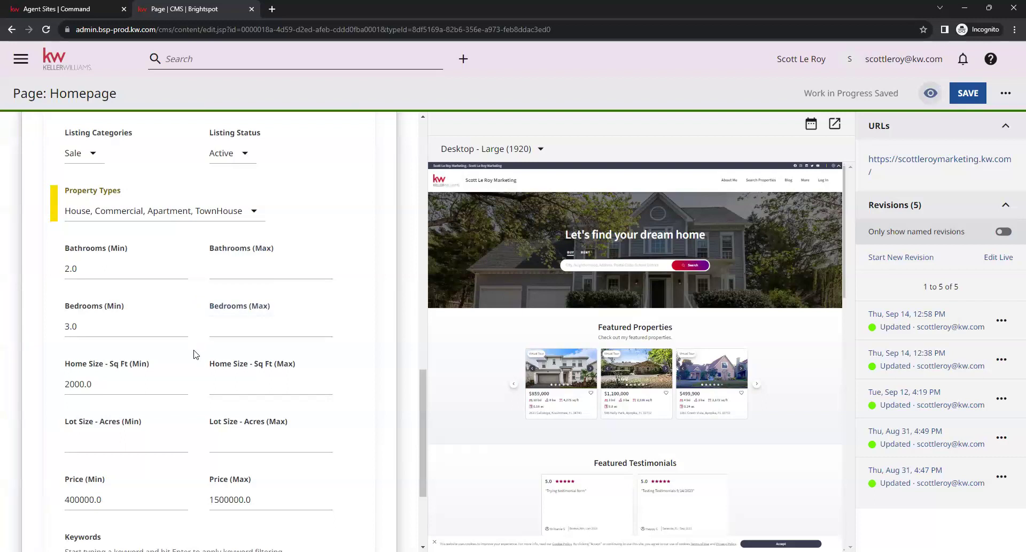
{"action": "scroll", "coordinate": [196, 356], "scroll_direction": "up", "scroll_amount": 3}
{"action": "scroll", "coordinate": [201, 381], "scroll_direction": "down", "scroll_amount": 5}
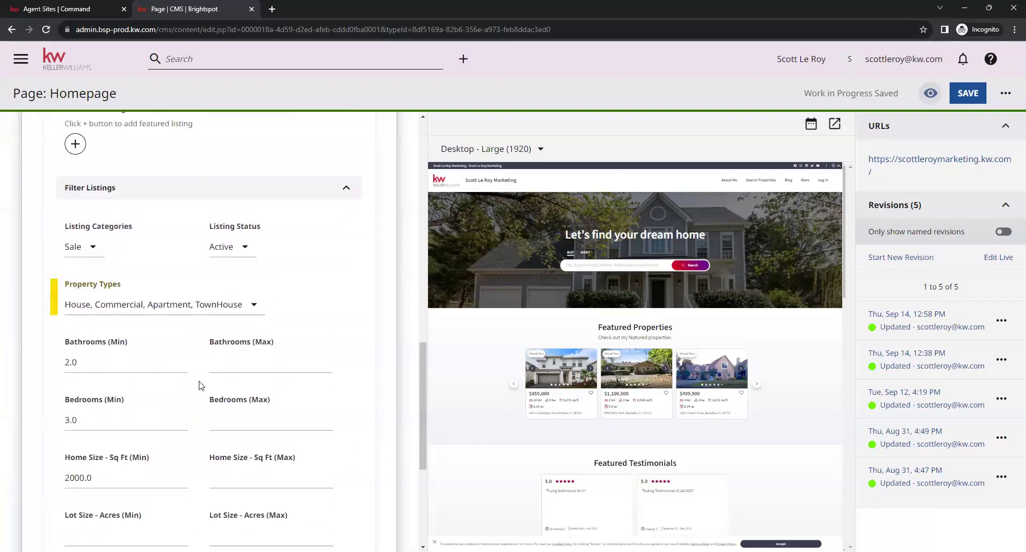
{"action": "left_click", "coordinate": [144, 273]}
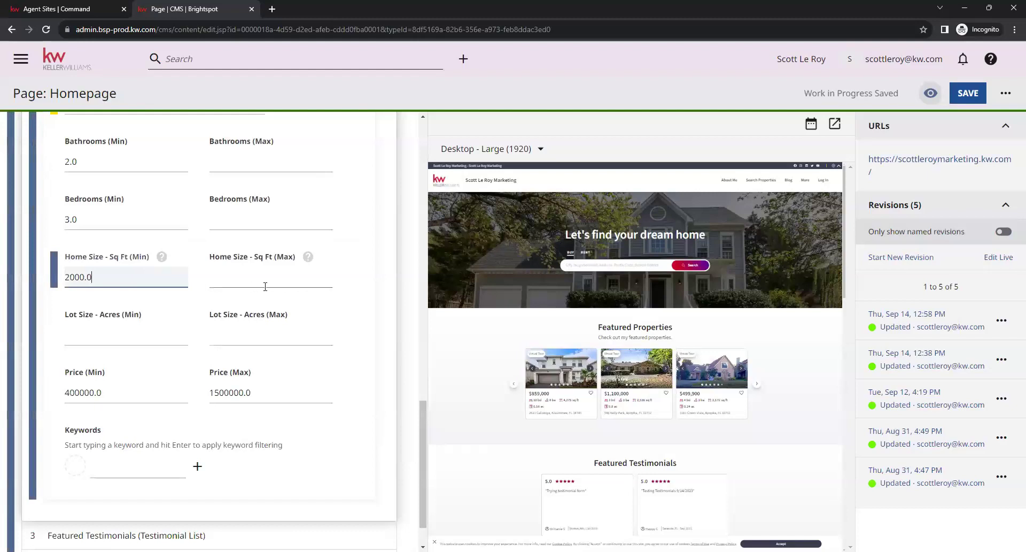
{"action": "left_click", "coordinate": [203, 307]}
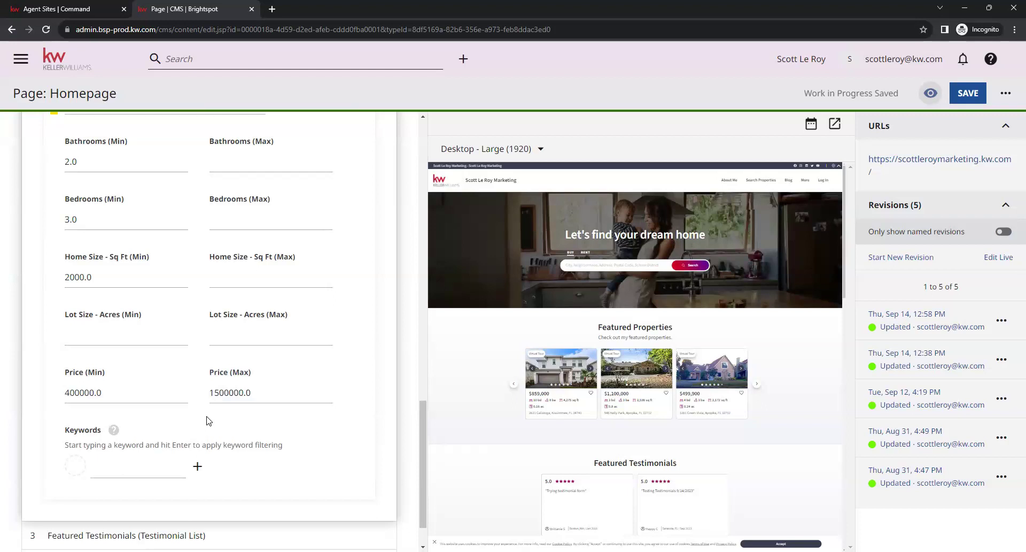
{"action": "scroll", "coordinate": [207, 417], "scroll_direction": "down", "scroll_amount": 1}
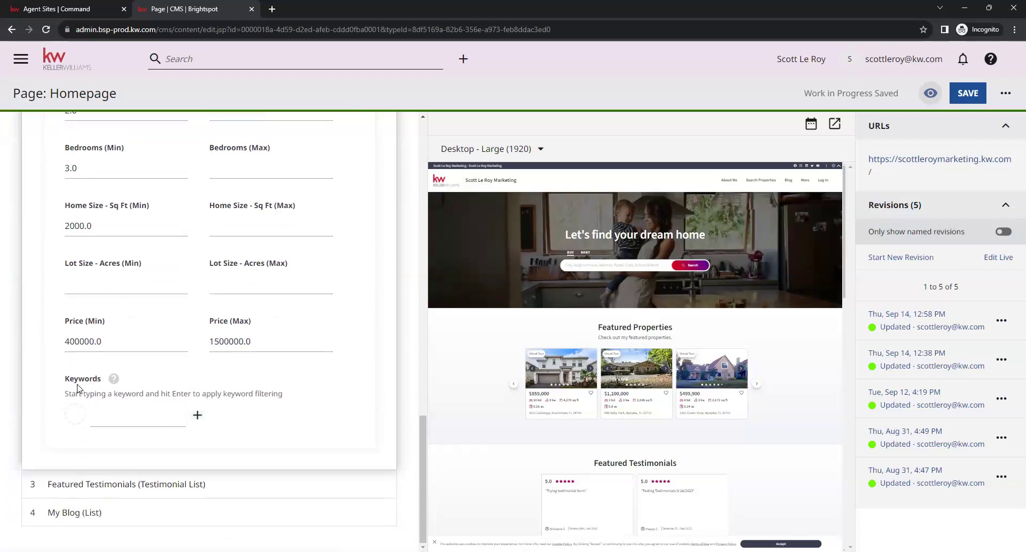
Add 'pool' as a keyword filter, then mark it for removal
{"action": "left_click", "coordinate": [124, 417]}
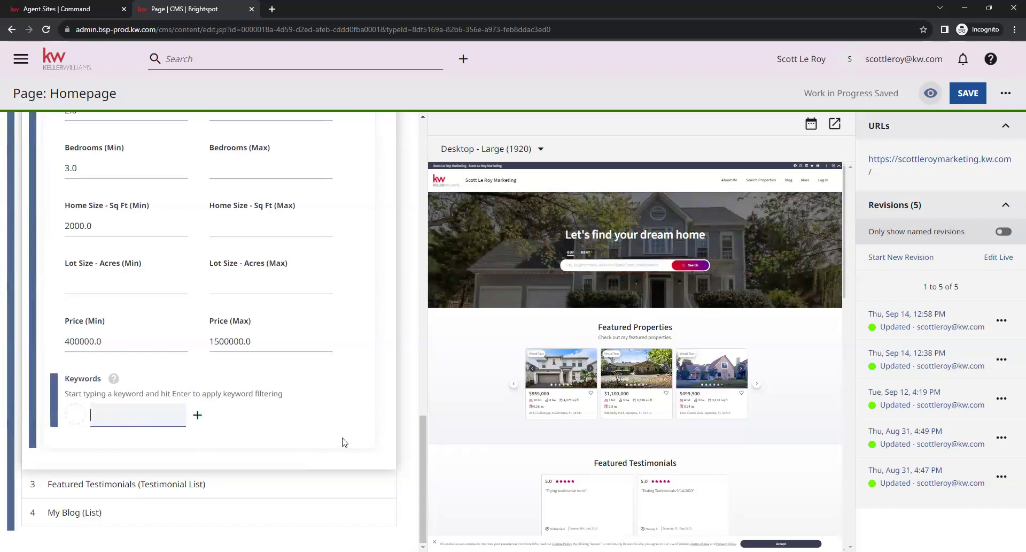
{"action": "left_click", "coordinate": [201, 418]}
{"action": "left_click", "coordinate": [302, 432]}
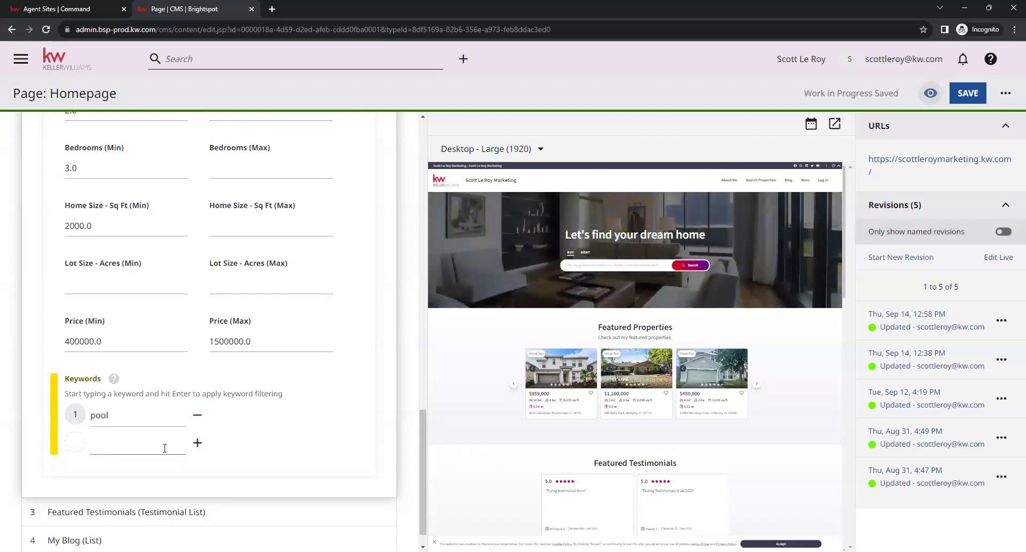
{"action": "left_click", "coordinate": [198, 416]}
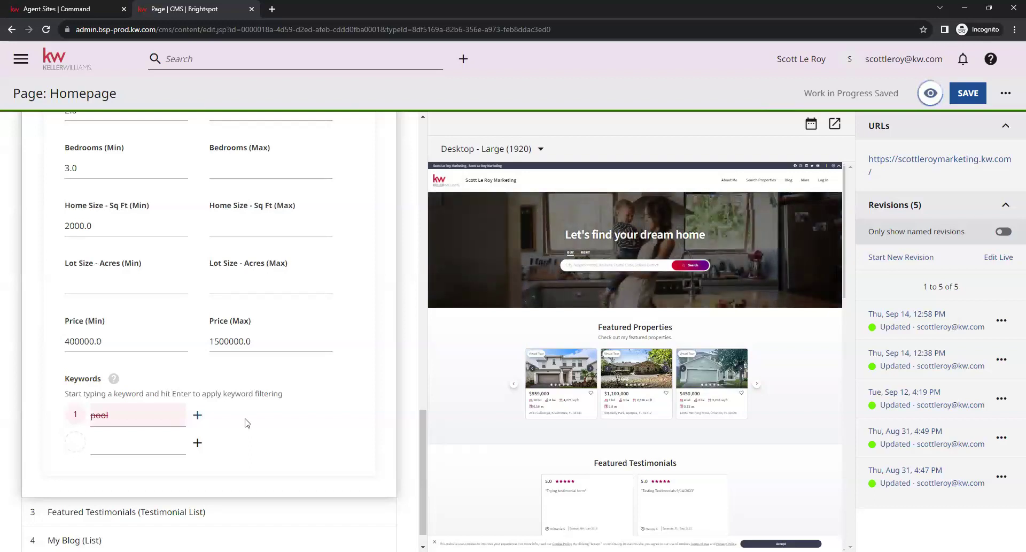
{"action": "scroll", "coordinate": [245, 422], "scroll_direction": "up", "scroll_amount": 5}
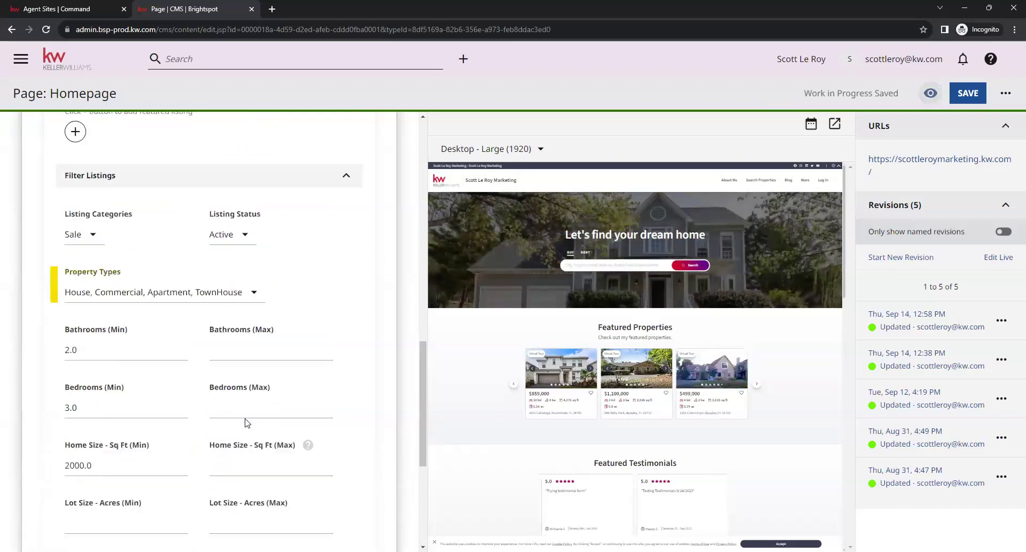
{"action": "scroll", "coordinate": [291, 401], "scroll_direction": "up", "scroll_amount": 3}
{"action": "scroll", "coordinate": [327, 408], "scroll_direction": "down", "scroll_amount": 2}
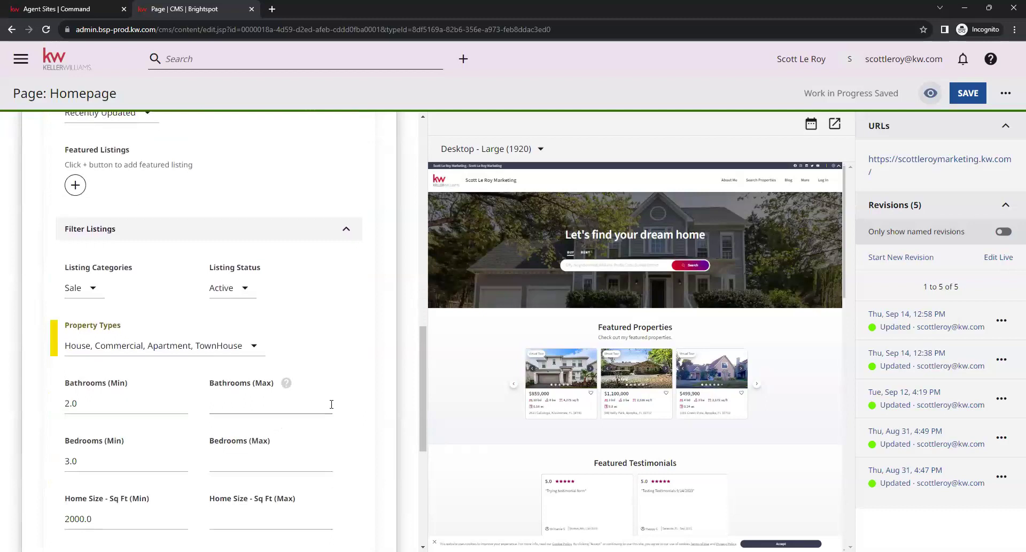